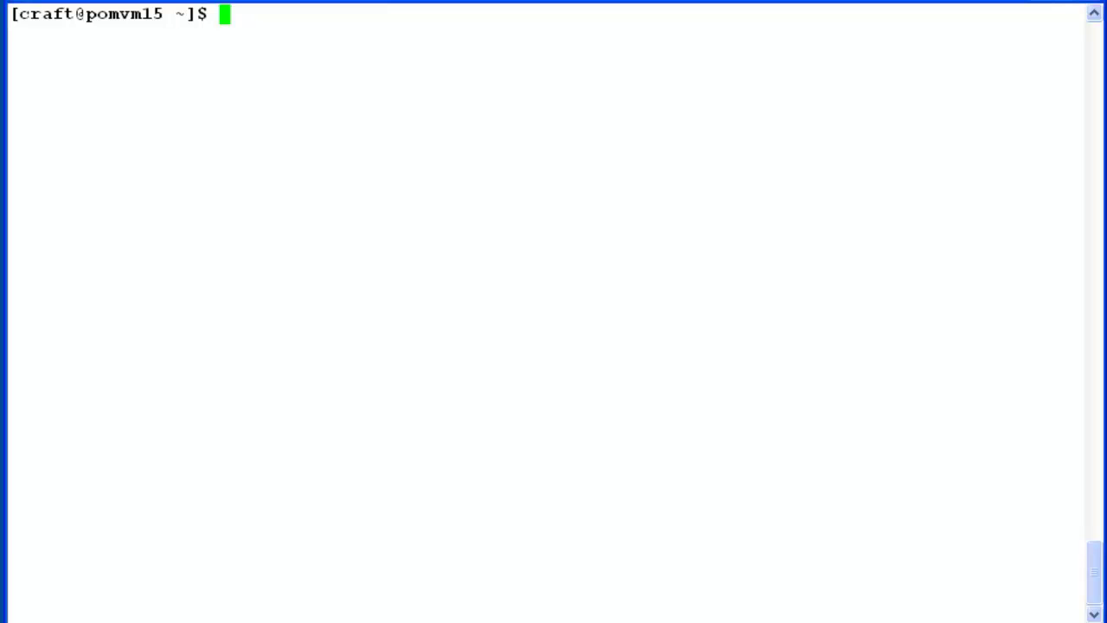
Step: Become root with su - root and the root password, then start typing vi /etc/modprobe.d/
{"action": "type", "text": "su - root"}
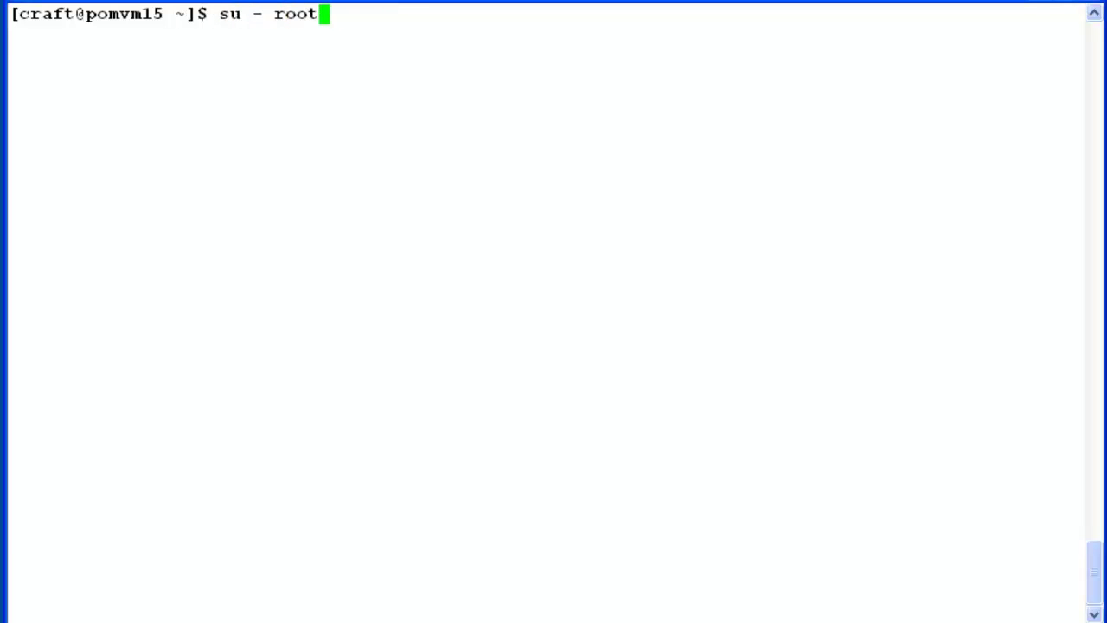
{"action": "key", "text": "Return"}
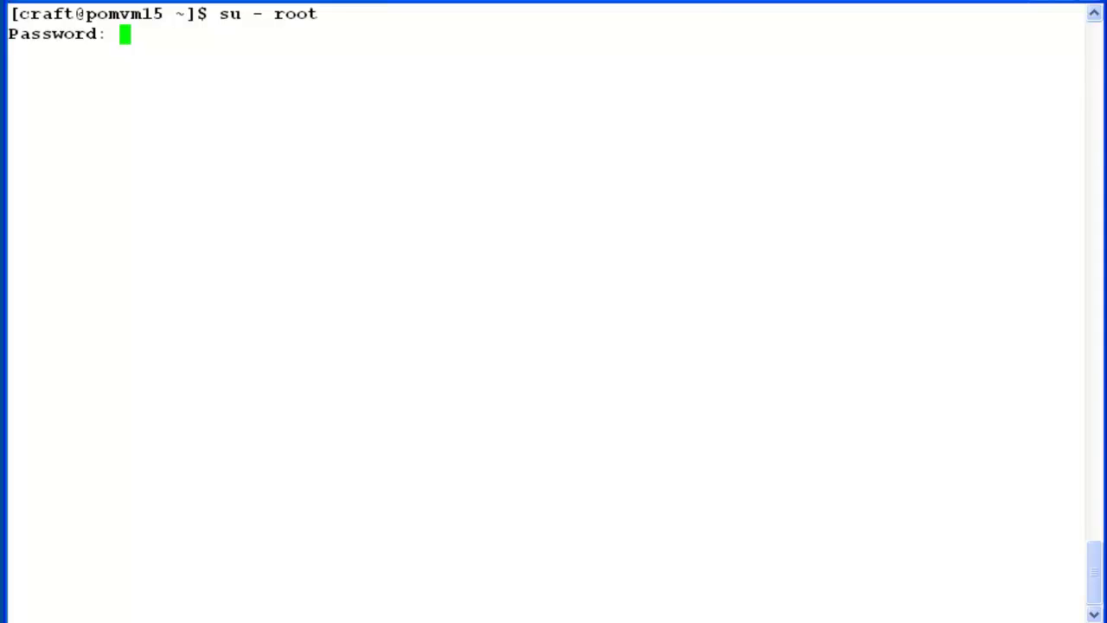
{"action": "key", "text": "Return"}
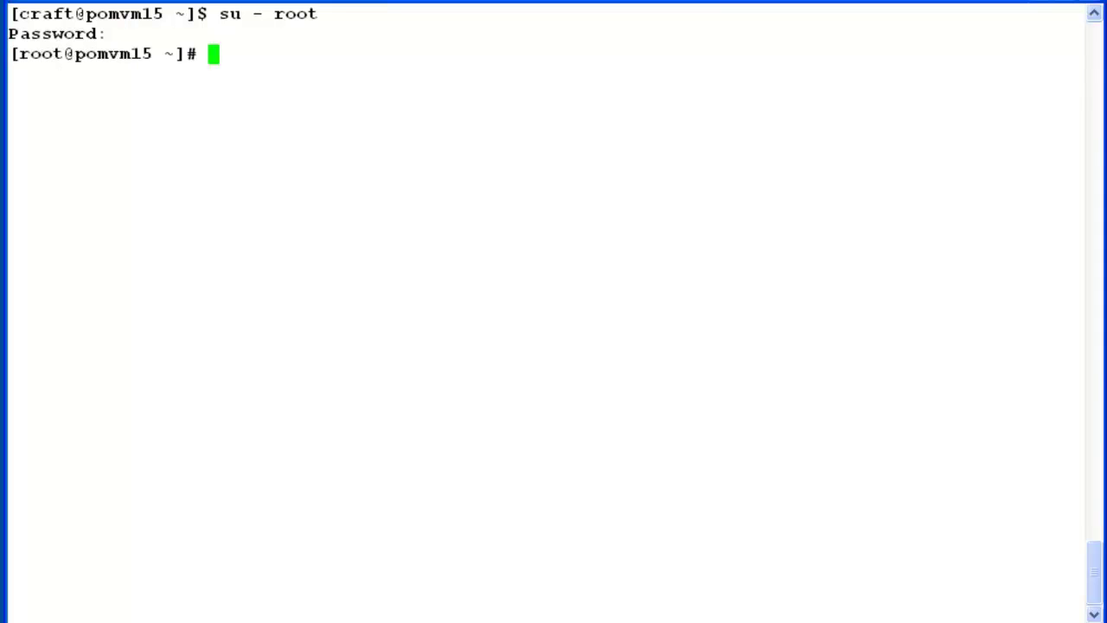
{"action": "type", "text": "vi /etc"}
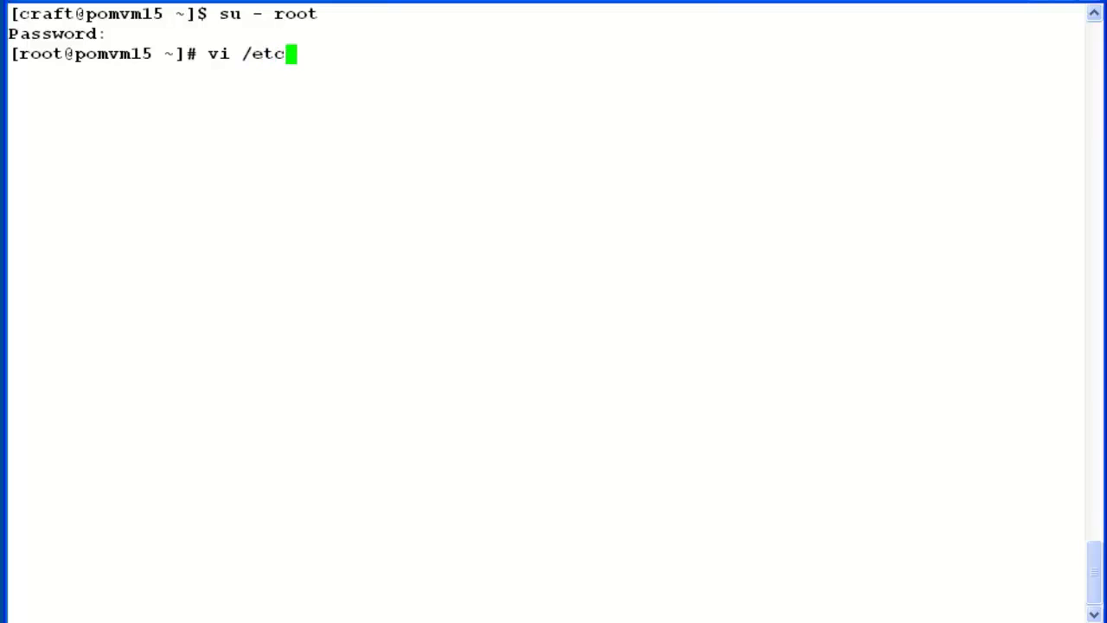
{"action": "type", "text": "/modp"}
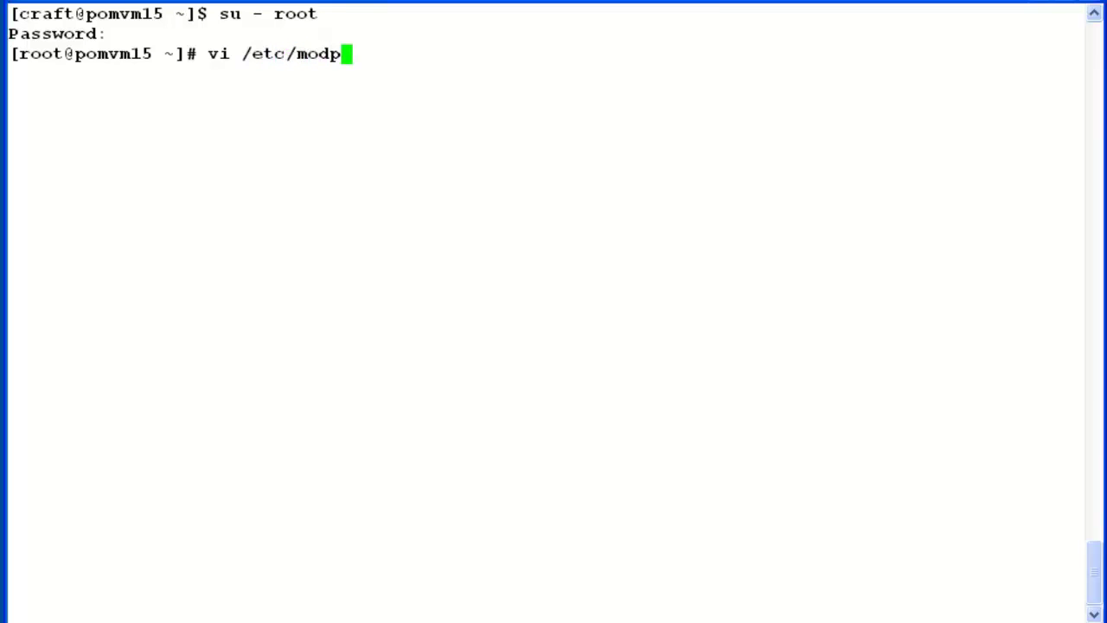
{"action": "key", "text": "Tab"}
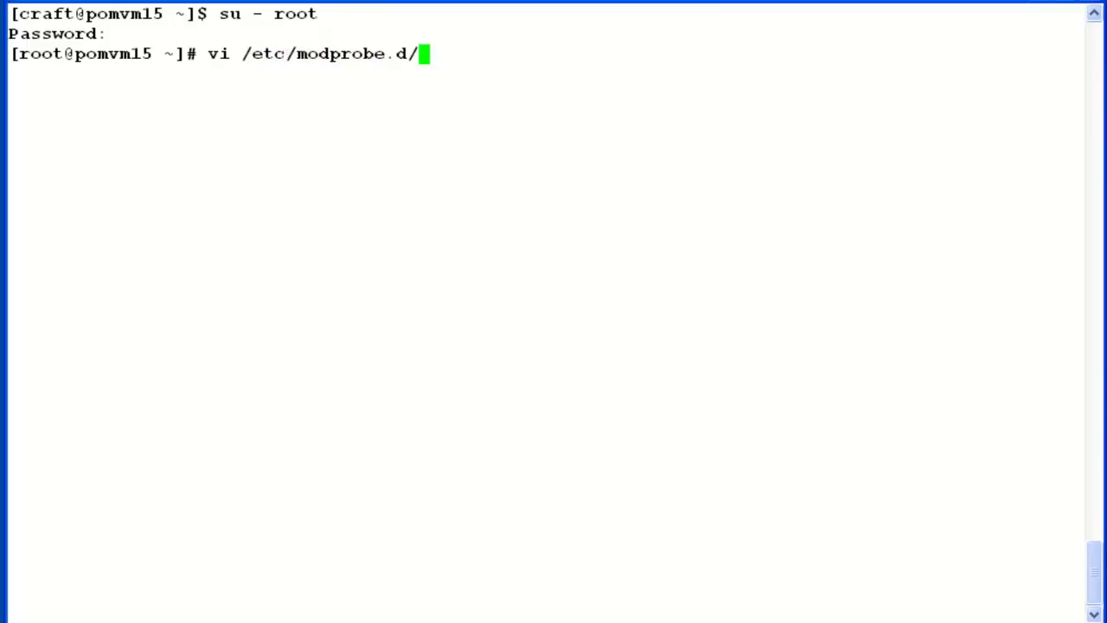
Step: Open /etc/modprobe.d/dist.conf in vi and comment out the net-pf-10 ipv6 alias line with #
{"action": "type", "text": "dist"}
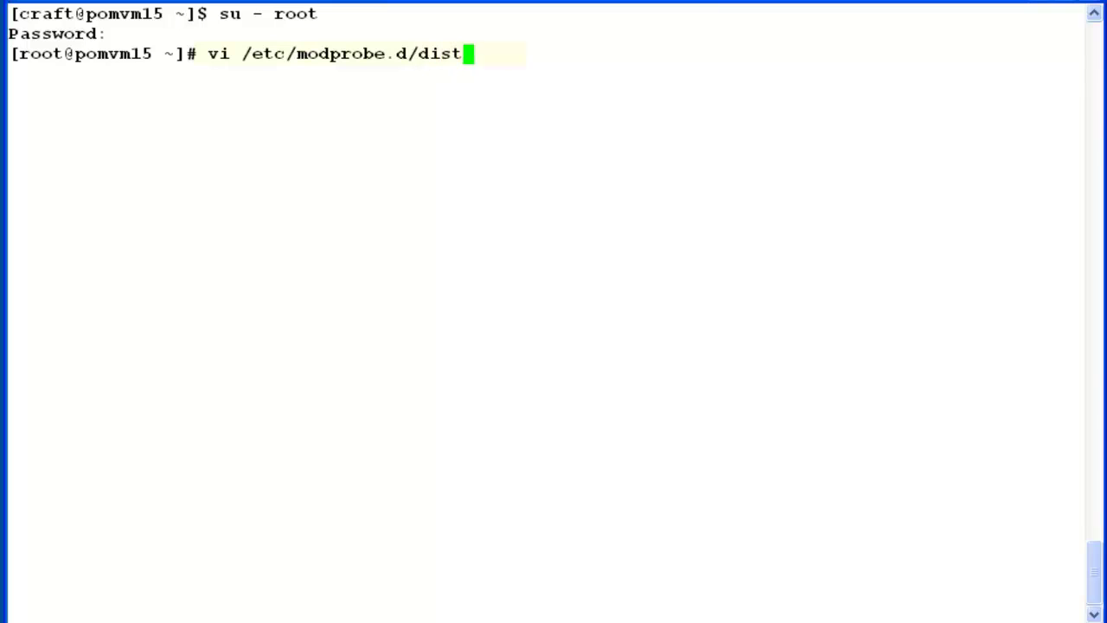
{"action": "type", "text": ".c"}
{"action": "key", "text": "Tab"}
{"action": "key", "text": "Return"}
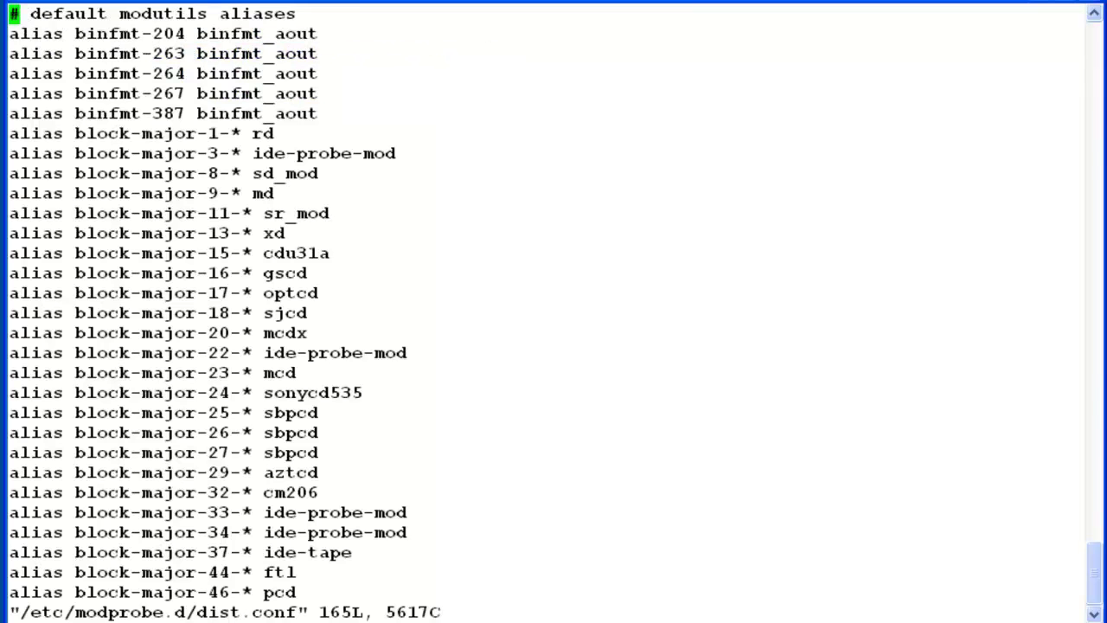
{"action": "type", "text": "/"}
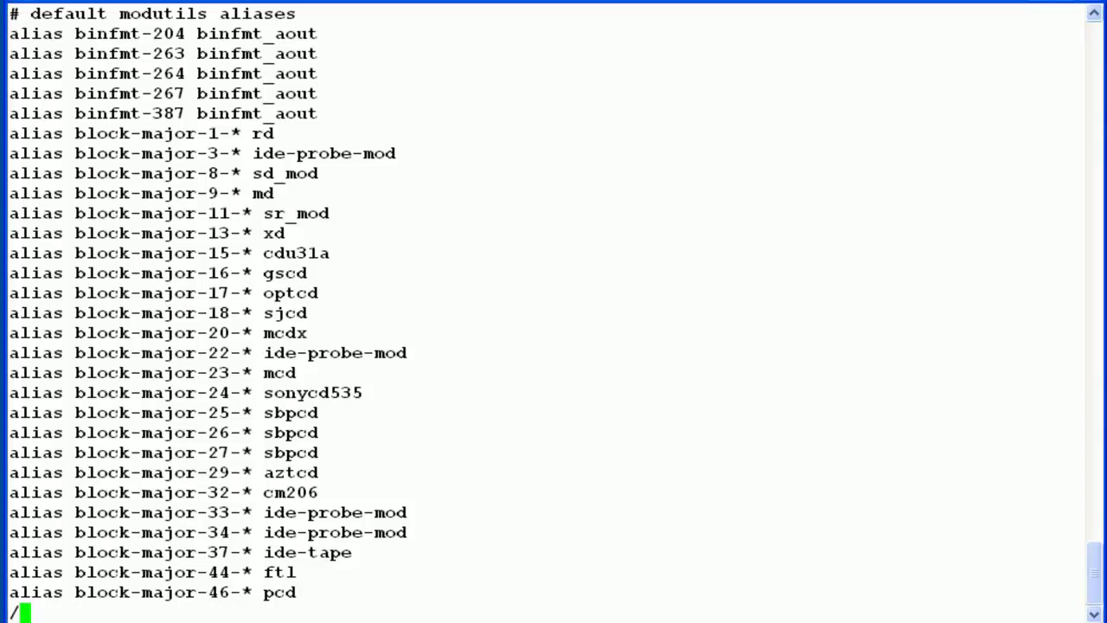
{"action": "type", "text": "ipv6"}
{"action": "key", "text": "Return"}
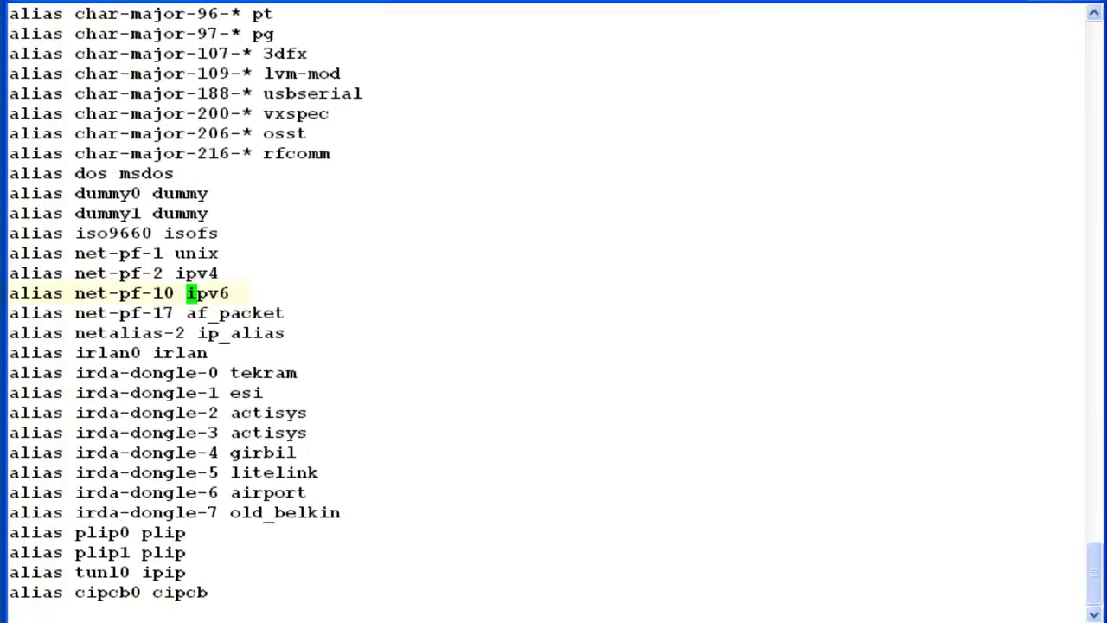
{"action": "key", "text": "0"}
{"action": "key", "text": "numbersign"}
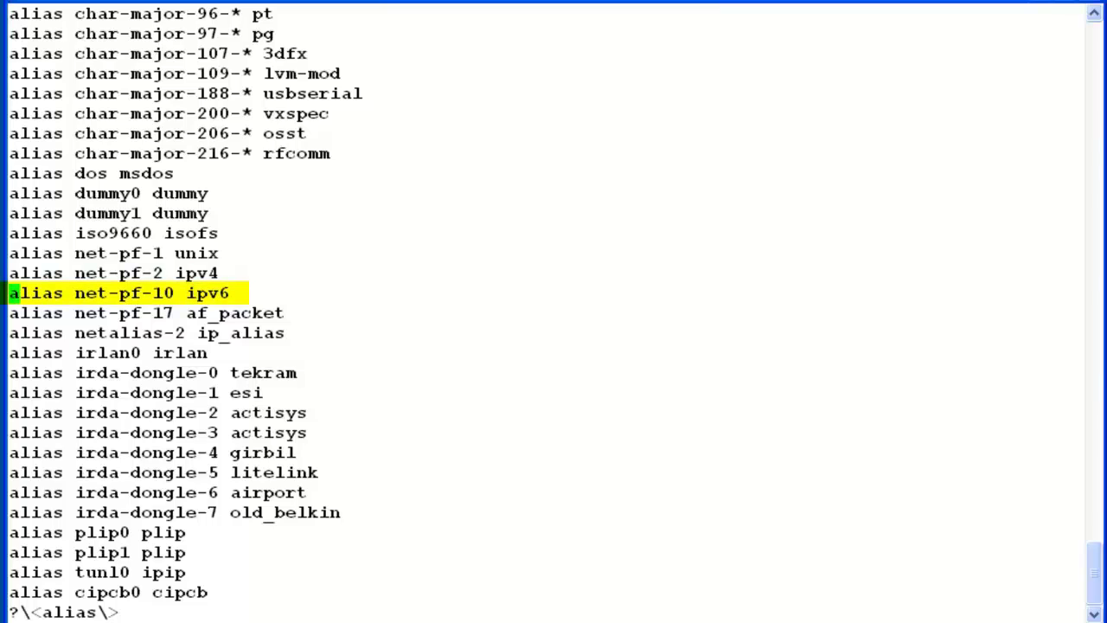
{"action": "key", "text": "Escape"}
{"action": "type", "text": "i#"}
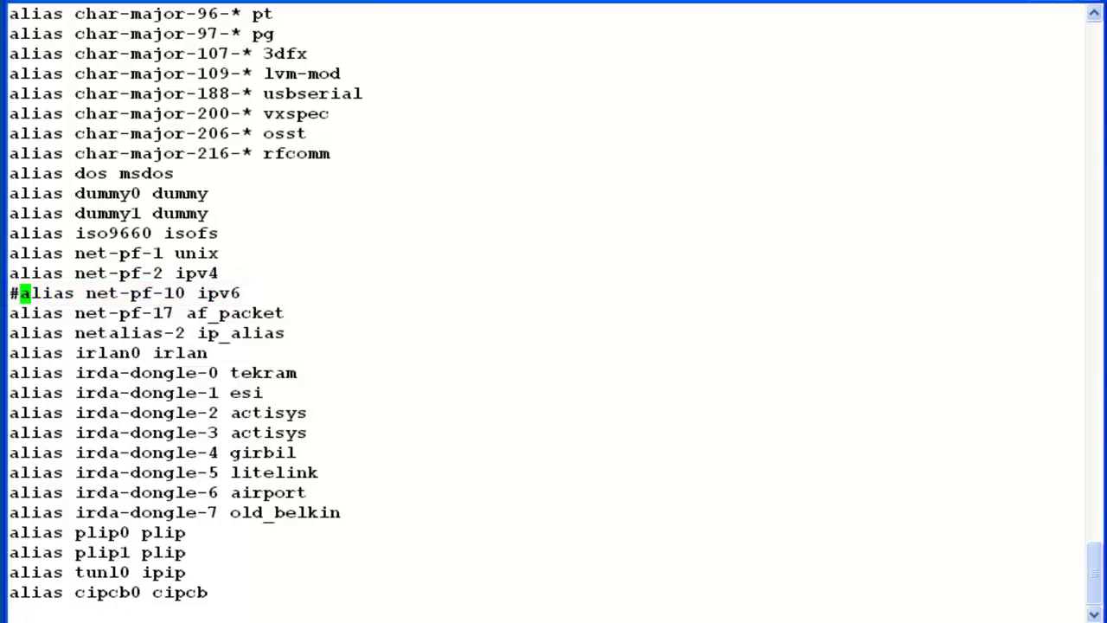
{"action": "key", "text": "Escape"}
Step: Append 'alias net-pf-10 off' and 'alias ipv6 off' at the end of dist.conf and enter :wq
{"action": "key", "text": "ctrl+d"}
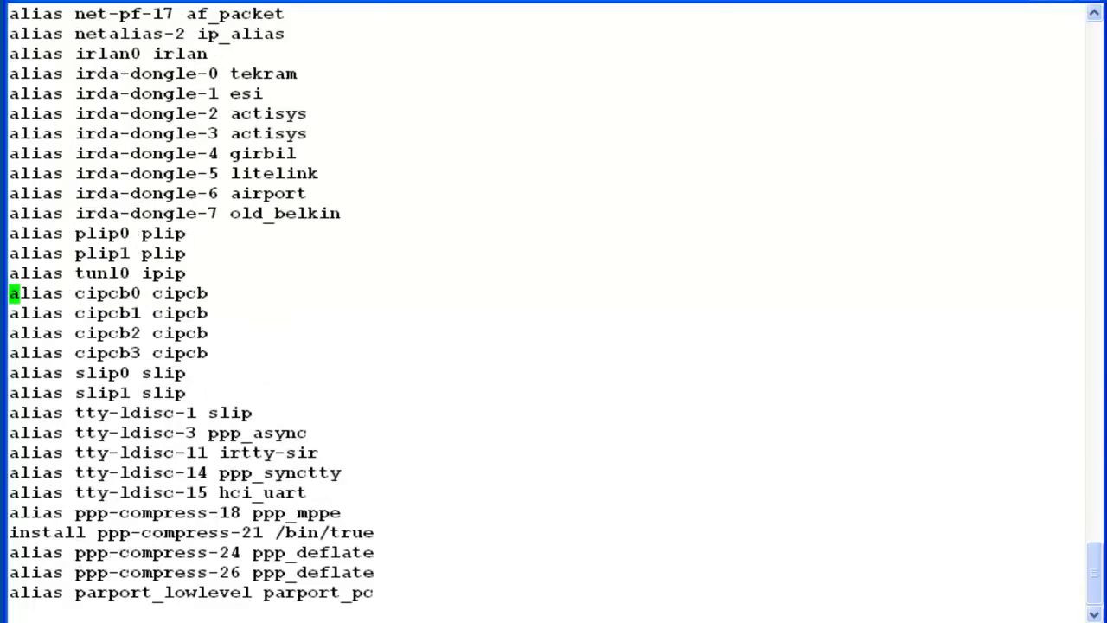
{"action": "key", "text": "ctrl+d"}
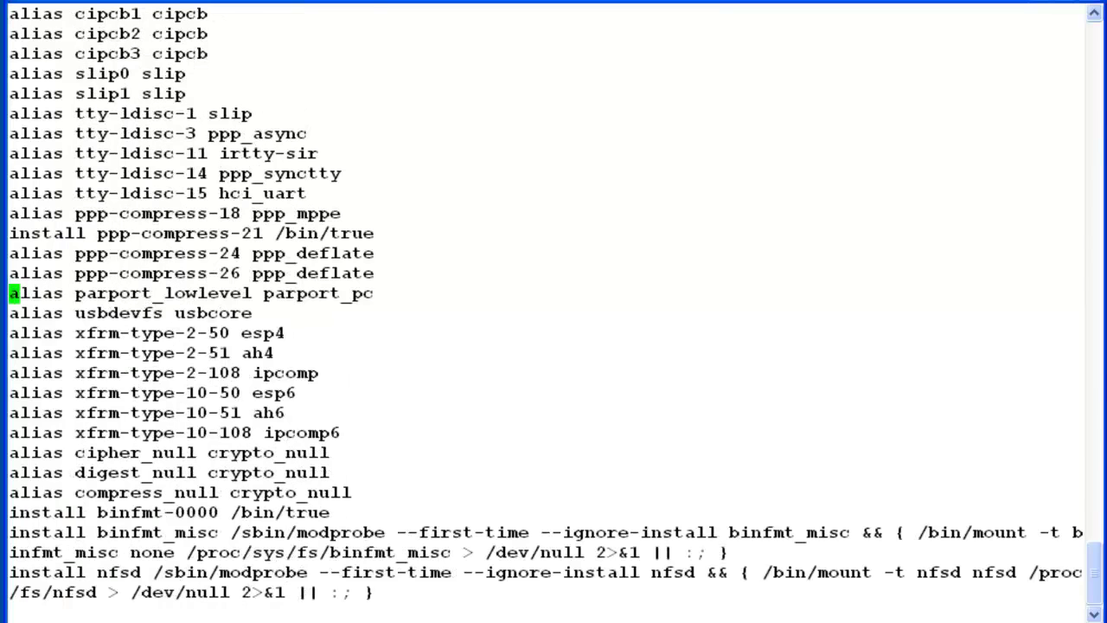
{"action": "key", "text": "ctrl+d"}
{"action": "key", "text": "ctrl+d"}
{"action": "key", "text": "ctrl+d"}
{"action": "key", "text": "ctrl+d"}
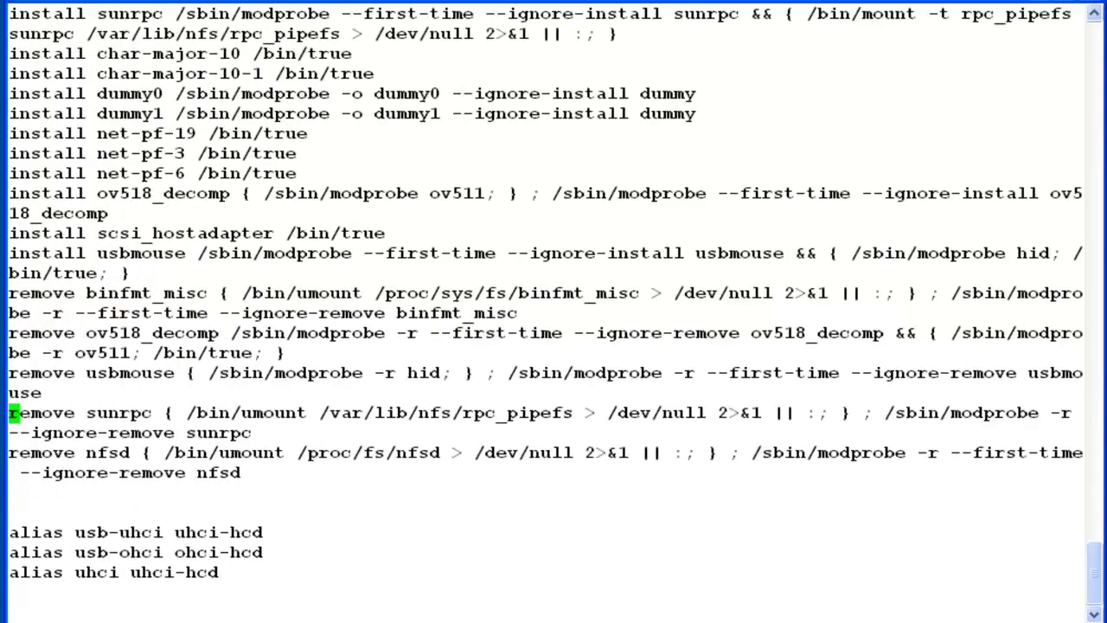
{"action": "key", "text": "i"}
{"action": "key", "text": "BackSpace"}
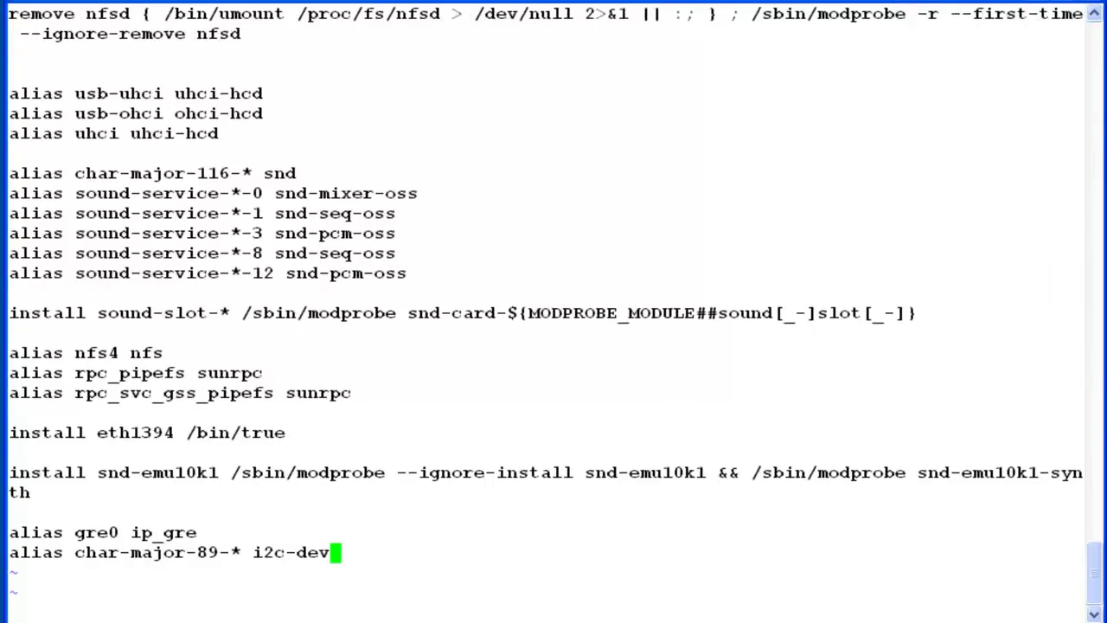
{"action": "key", "text": "Return"}
{"action": "type", "text": "alias net-pf-10 off alias ipv6 off"}
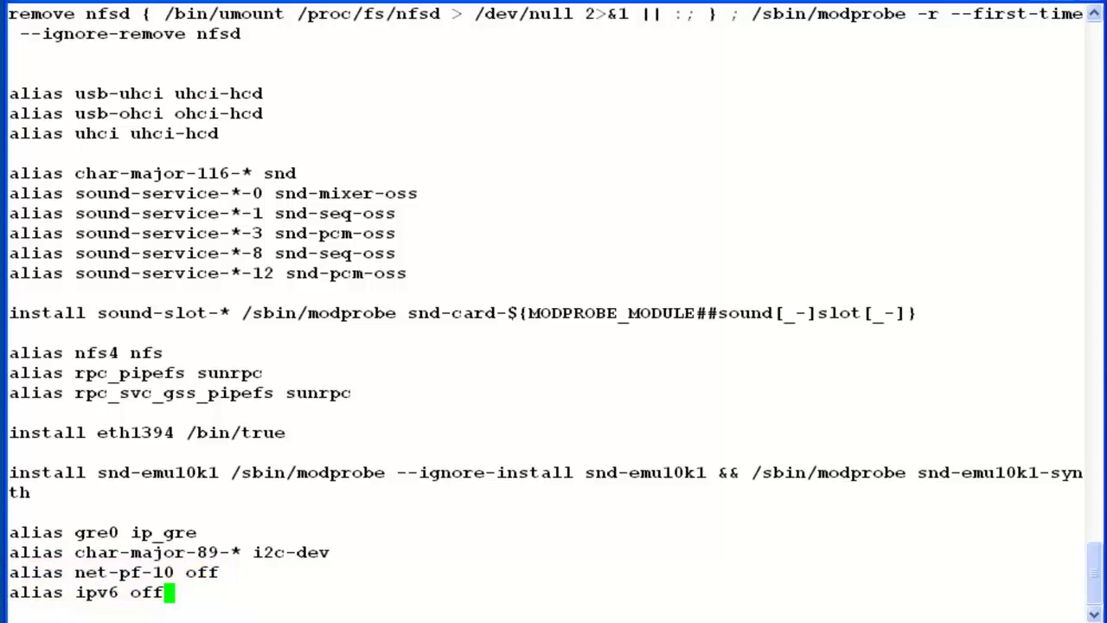
{"action": "key", "text": "Escape"}
{"action": "type", "text": ":wq"}
Step: Save dist.conf, then add NETWORKING_IPV6=off to /etc/sysconfig/network in vi and save it
{"action": "key", "text": "Return"}
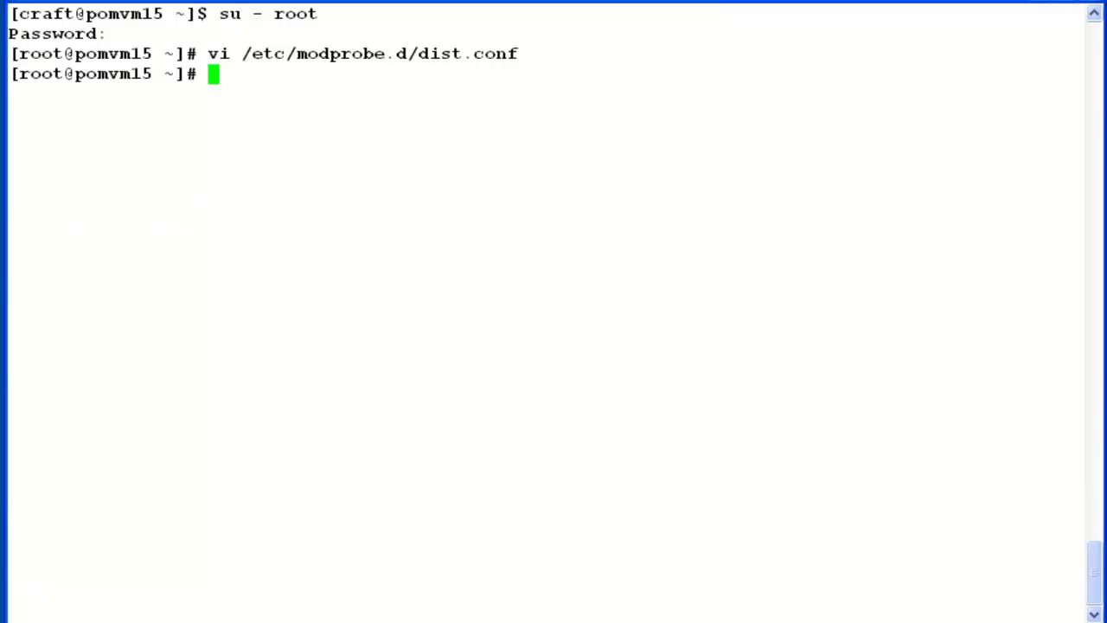
{"action": "type", "text": "vi /"}
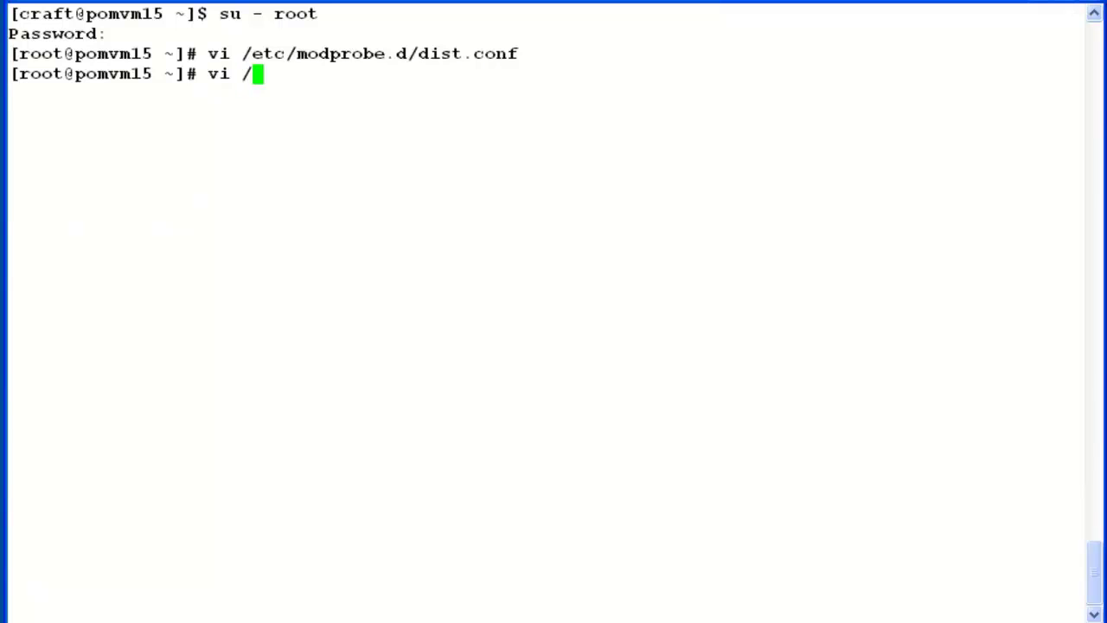
{"action": "type", "text": "etc/"}
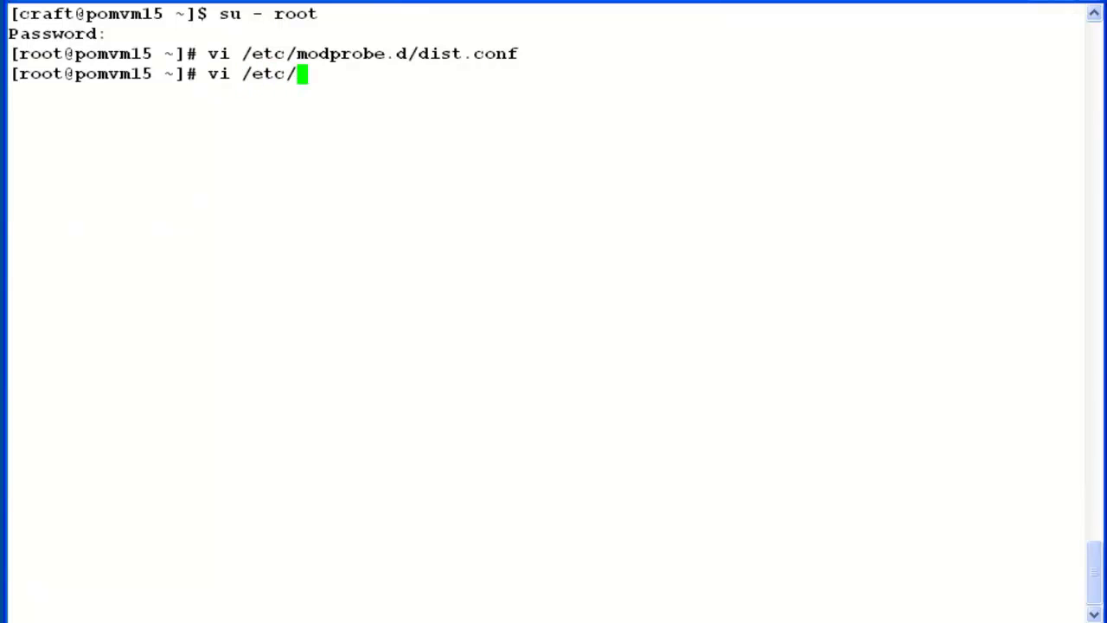
{"action": "type", "text": "syscon"}
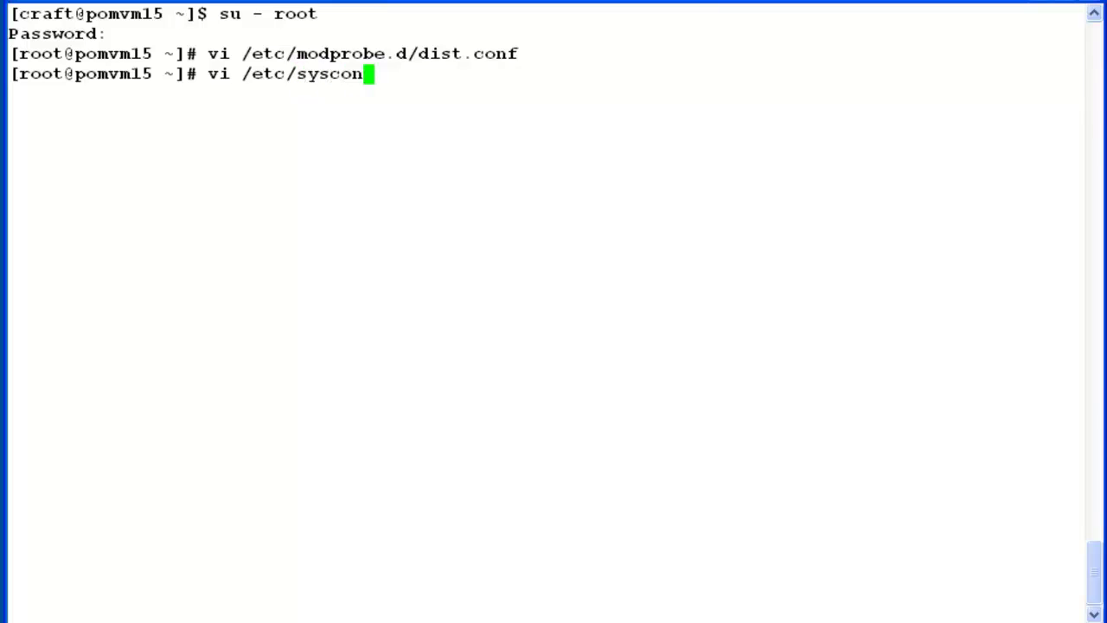
{"action": "key", "text": "Tab"}
{"action": "type", "text": "net"}
{"action": "key", "text": "Tab"}
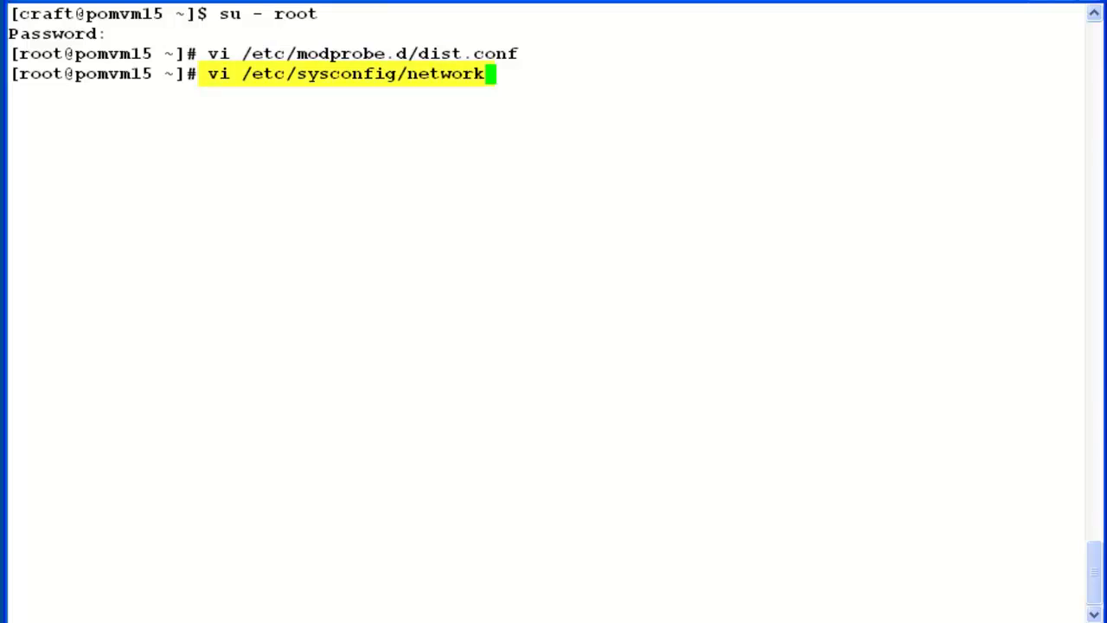
{"action": "key", "text": "Return"}
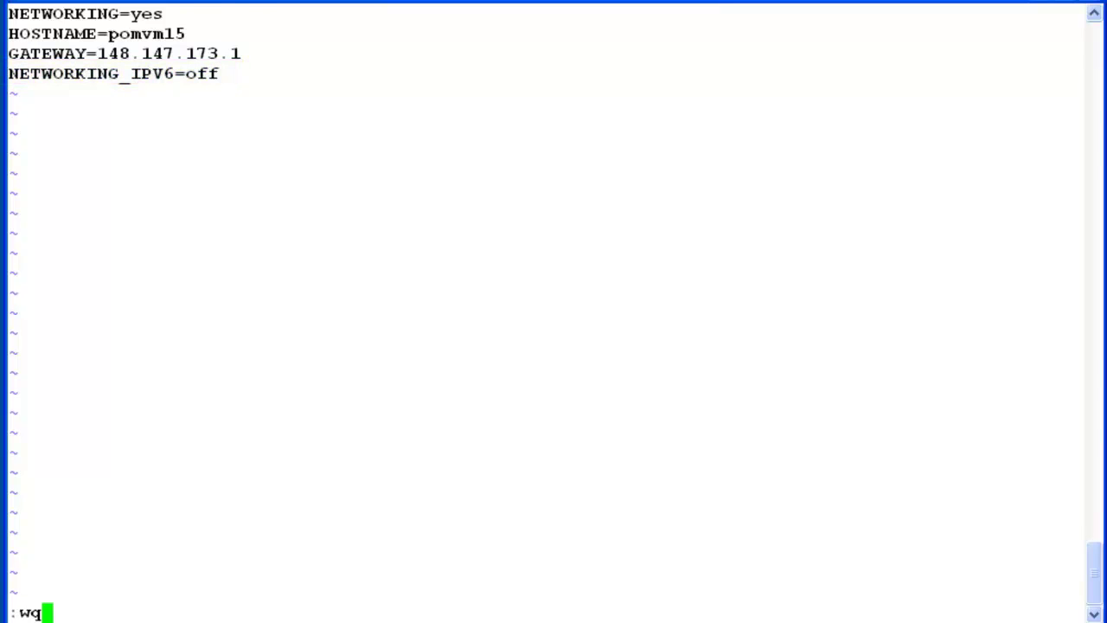
{"action": "key", "text": "Return"}
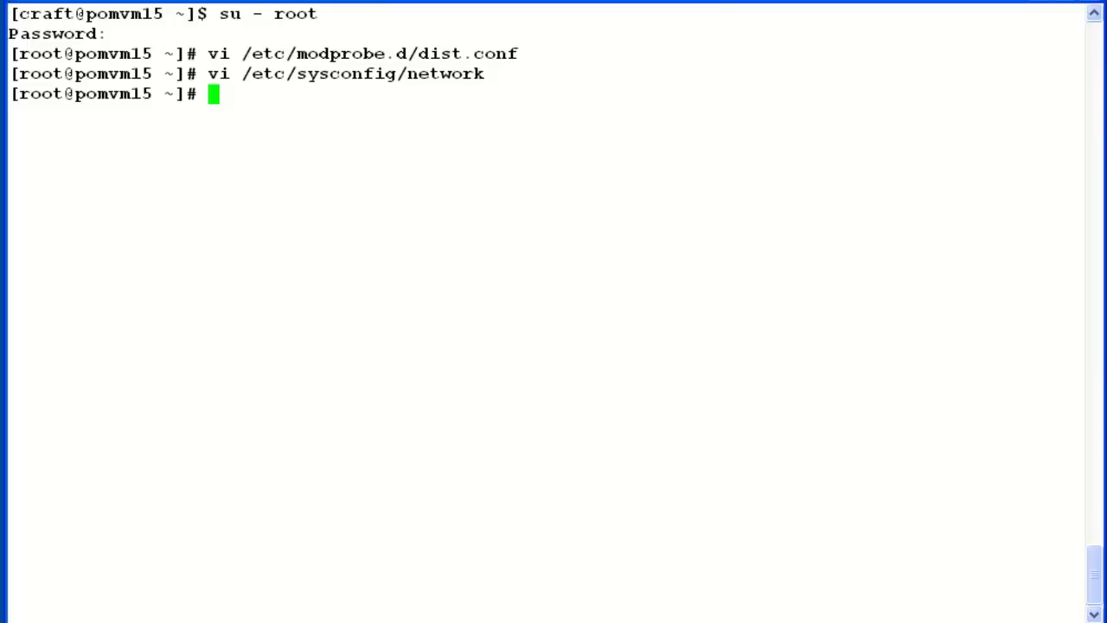
Step: List ip6tables runlevels with chkconfig --list, then enter chkconfig ip6tables off to disable it at boot
{"action": "type", "text": "chkconfig"}
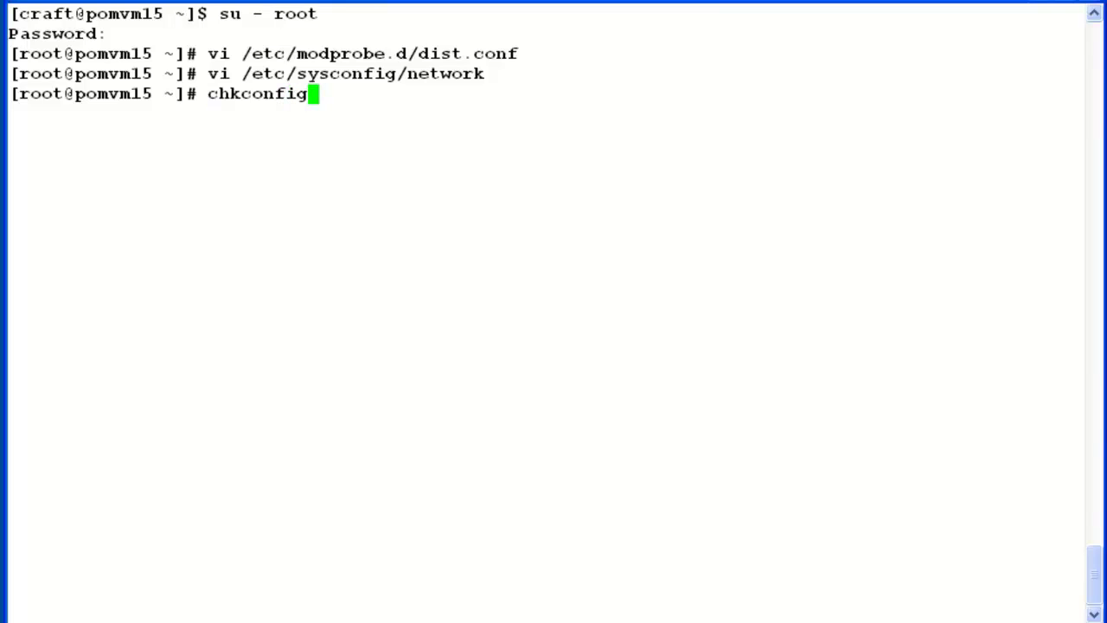
{"action": "type", "text": " --list ip"}
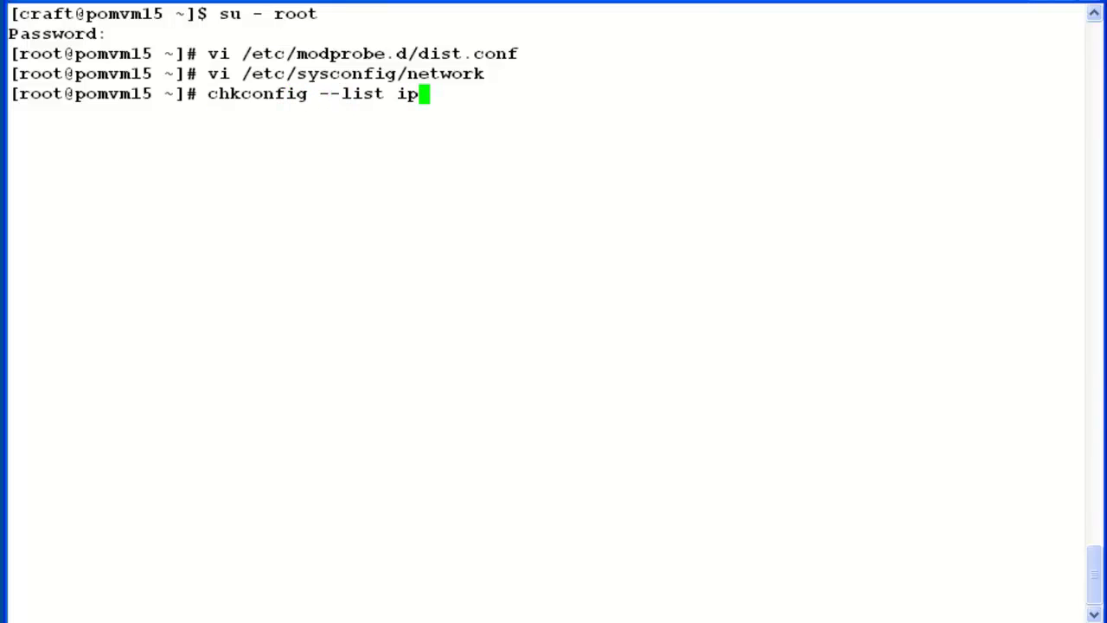
{"action": "type", "text": "6tables"}
{"action": "key", "text": "Return"}
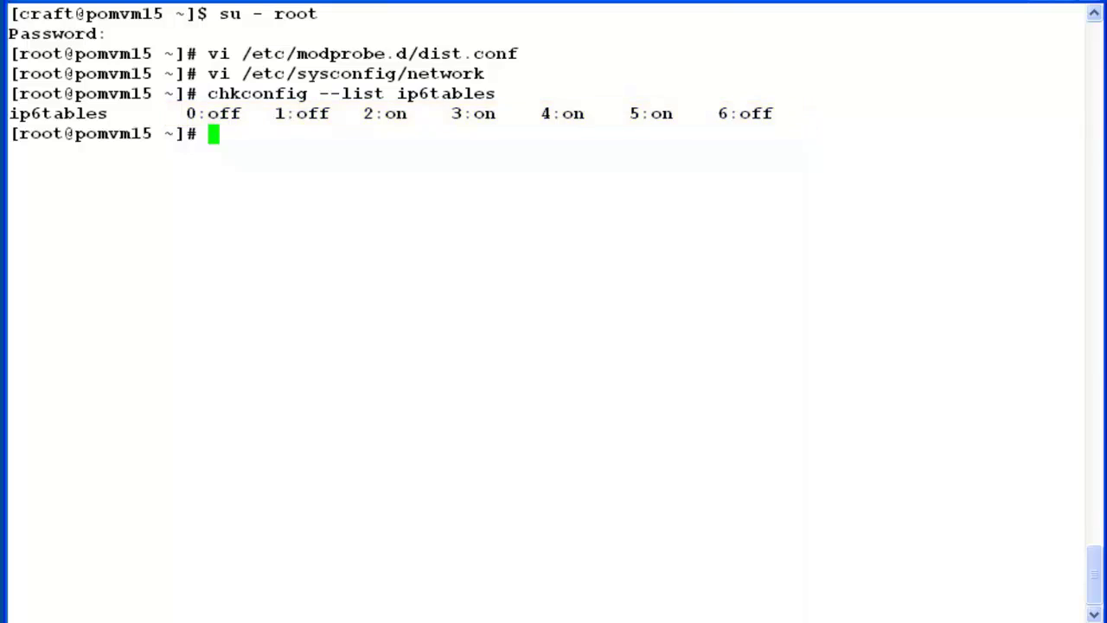
{"action": "type", "text": "chkconfo"}
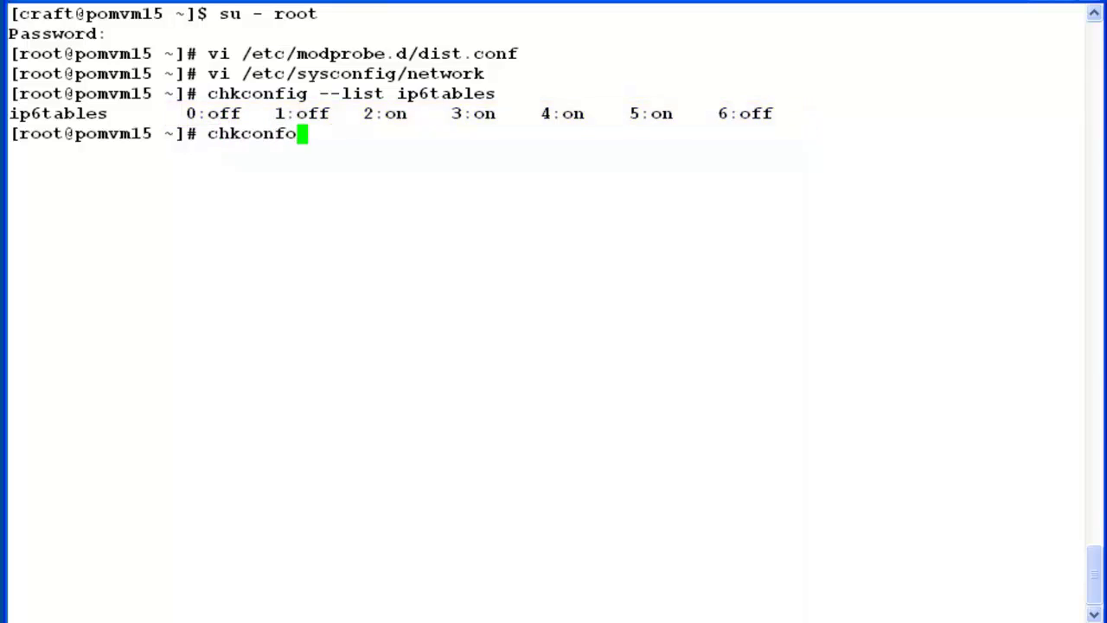
{"action": "key", "text": "BackSpace"}
{"action": "type", "text": "ig ip6tables off"}
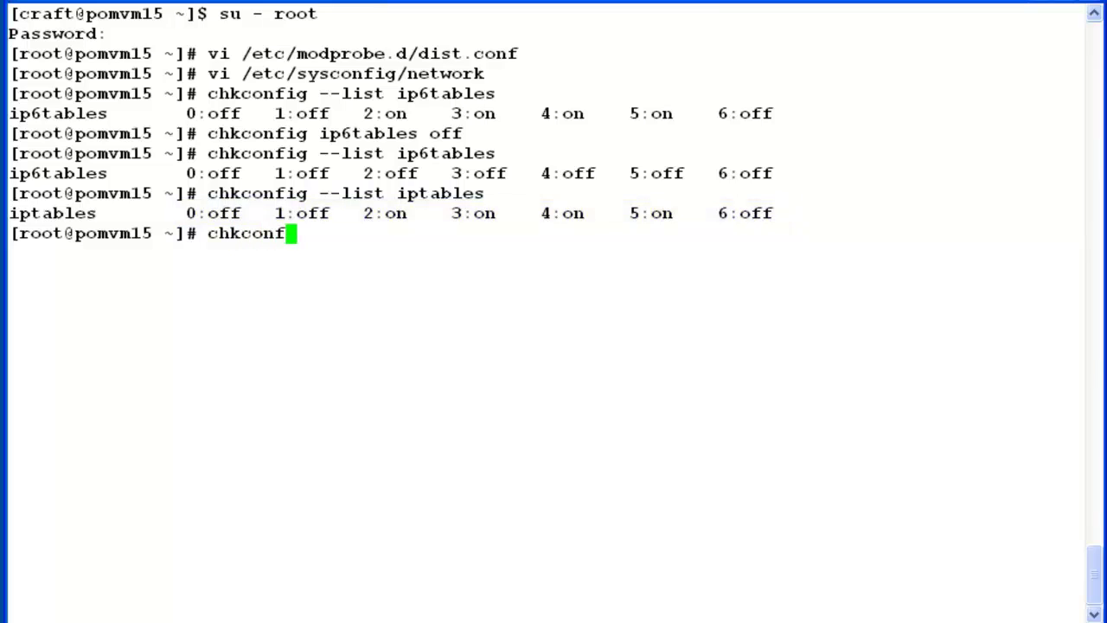
Step: Enter chkconfig iptables off to disable iptables at boot
{"action": "type", "text": "tables off"}
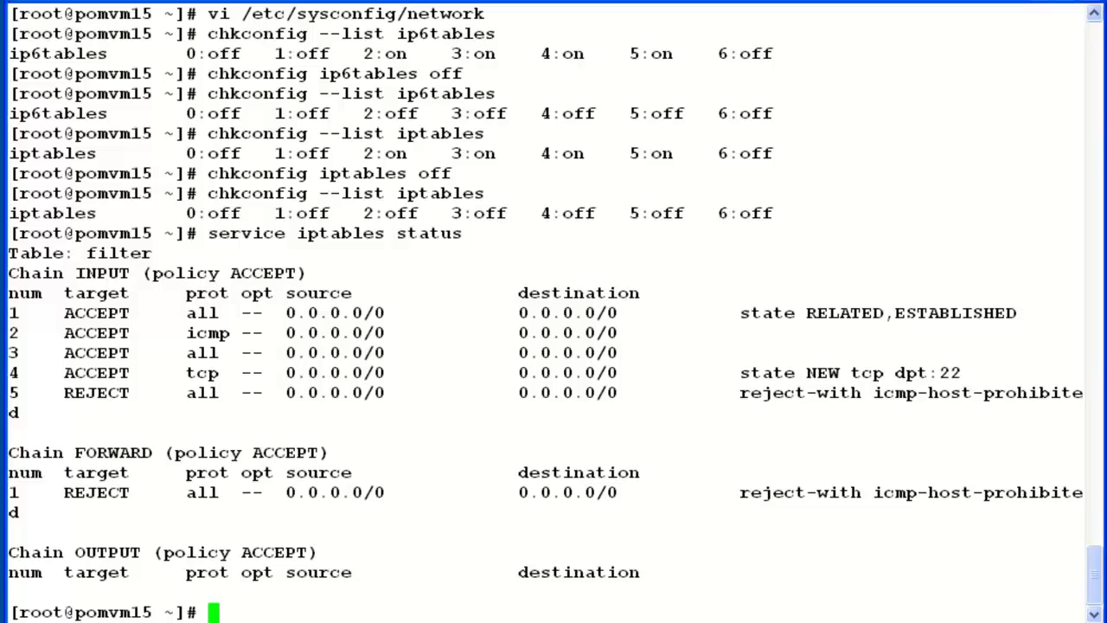
Step: Clear the terminal and run service iptables stop and service ip6tables stop
{"action": "key", "text": "ctrl+l"}
{"action": "type", "text": "service "}
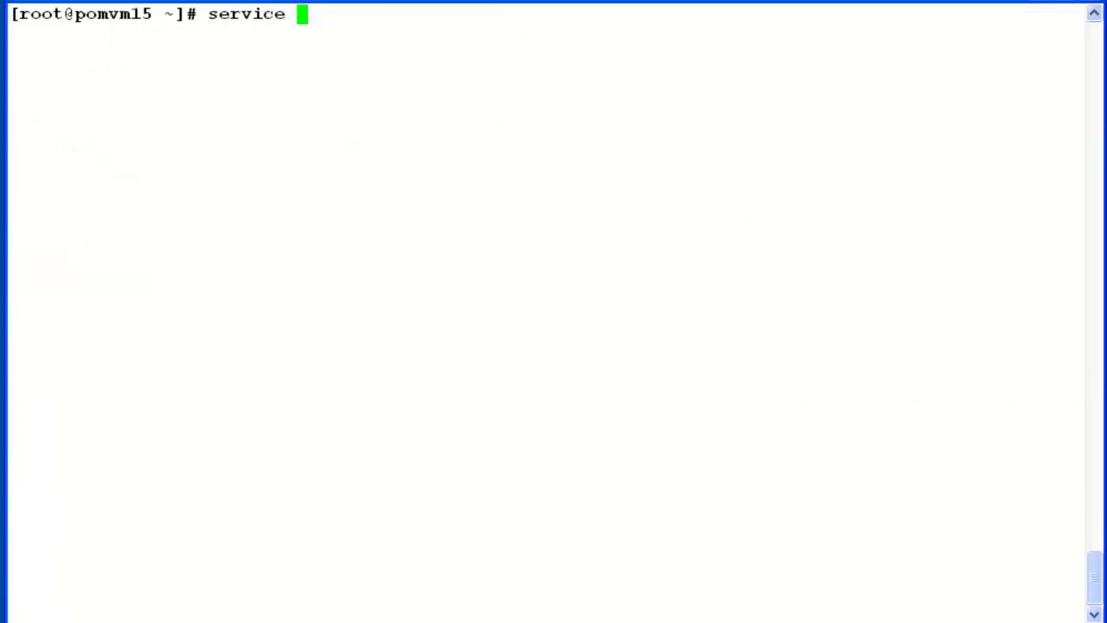
{"action": "type", "text": "iptables stop"}
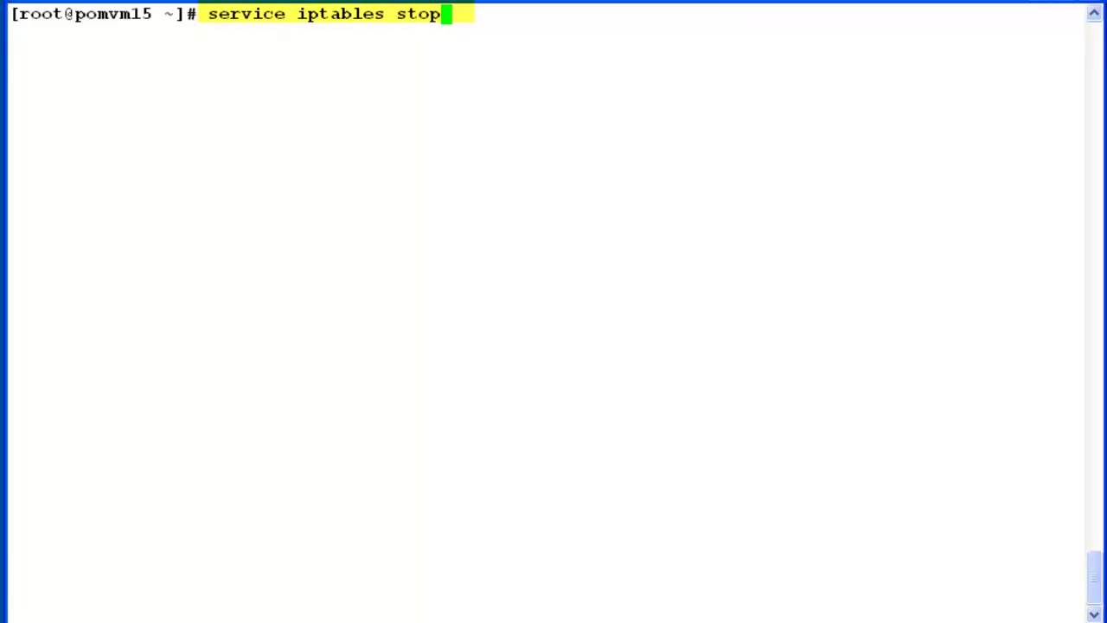
{"action": "key", "text": "Return"}
{"action": "type", "text": "service "}
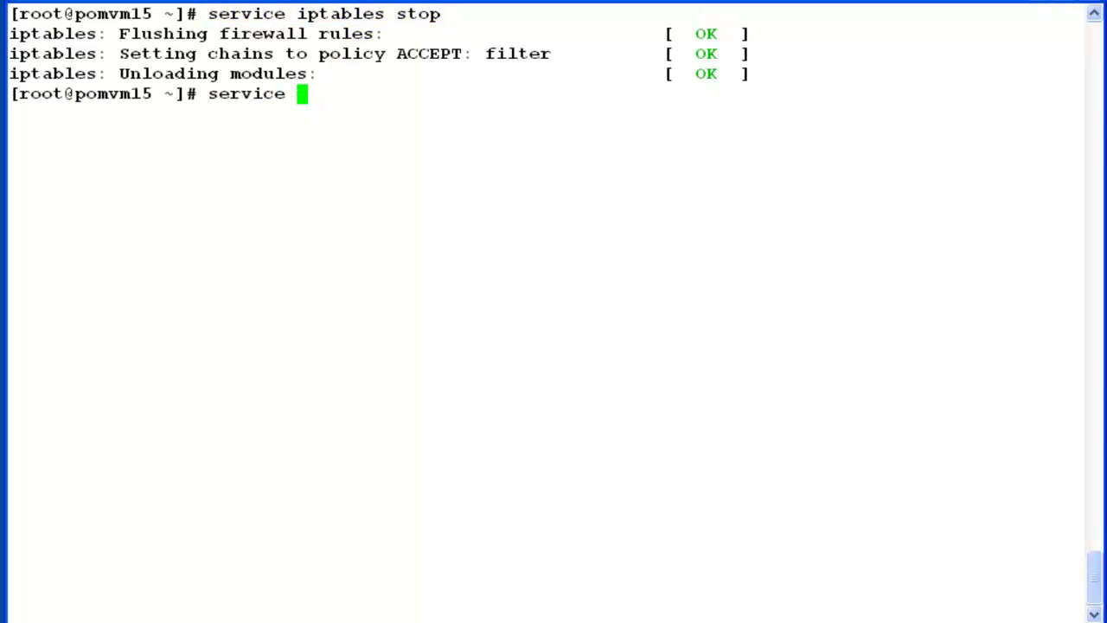
{"action": "type", "text": "ip"}
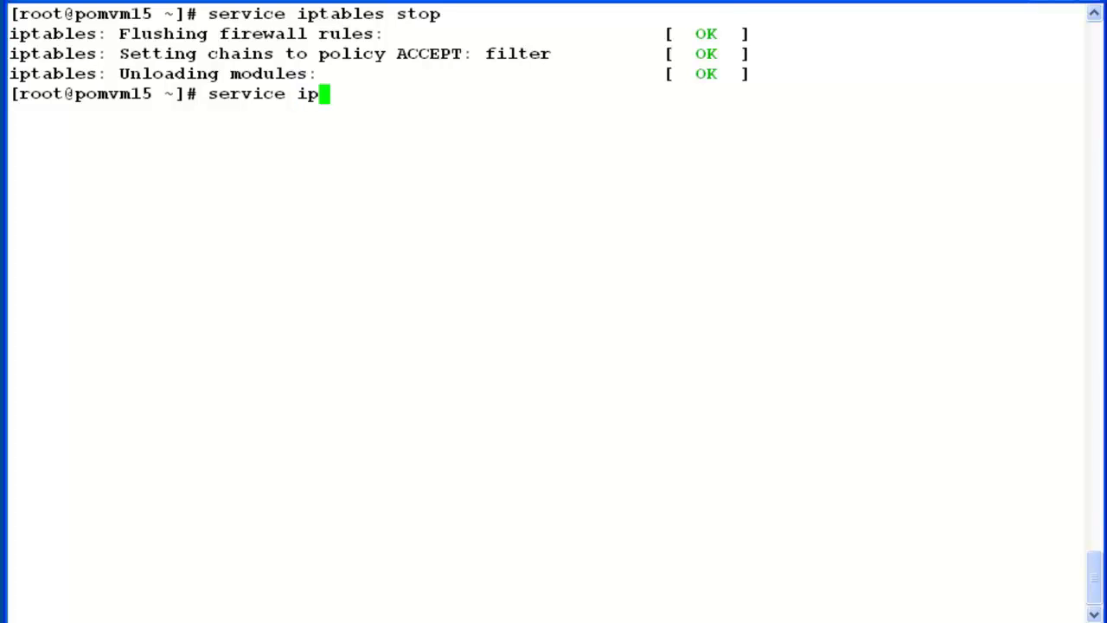
{"action": "type", "text": "6tables "}
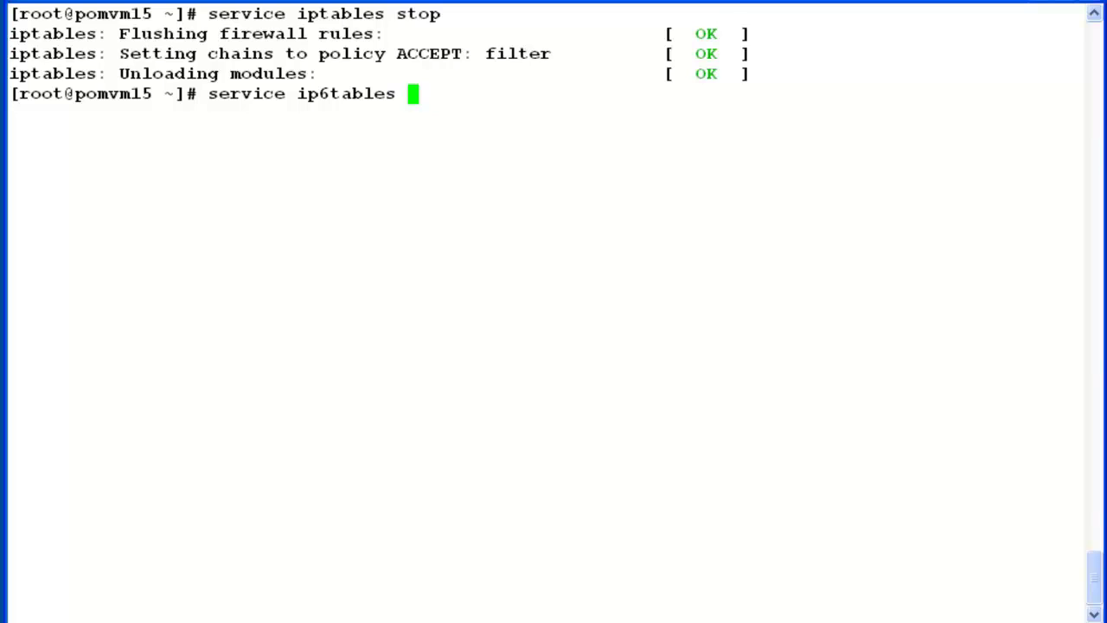
{"action": "type", "text": "stop"}
{"action": "key", "text": "Return"}
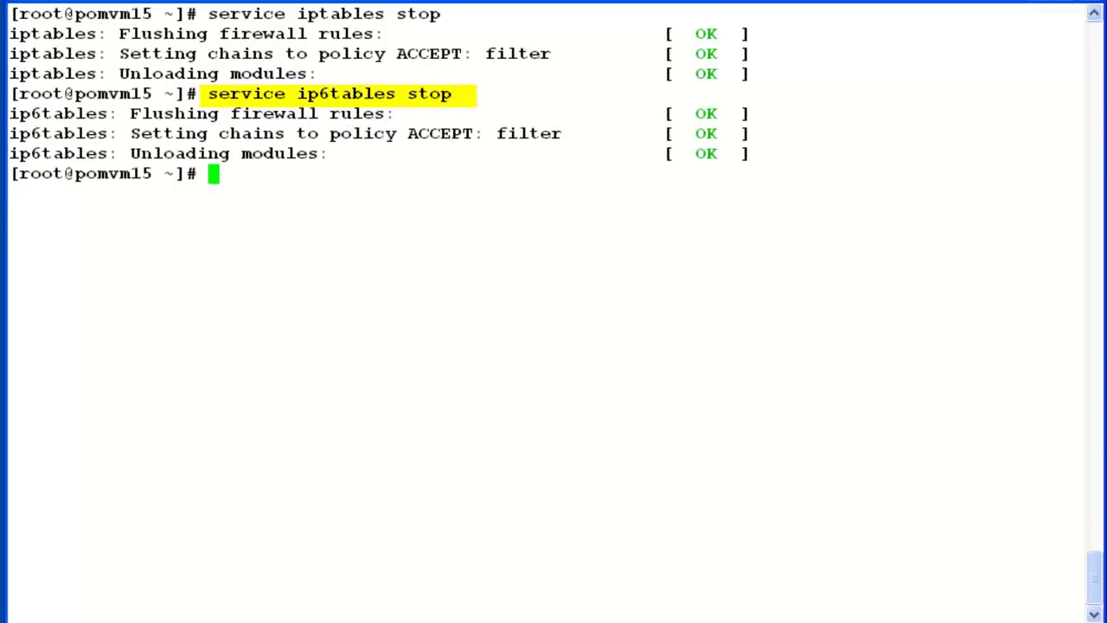